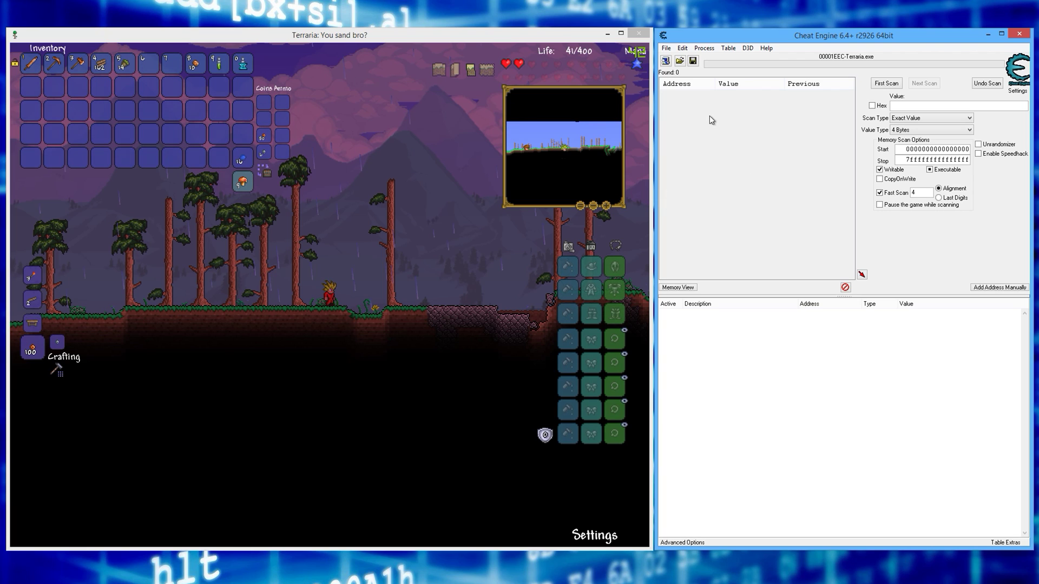
- Attach Cheat Engine to the Terraria.exe process from the process list
click(666, 63)
scroll(844, 260, down, 3)
click(836, 266)
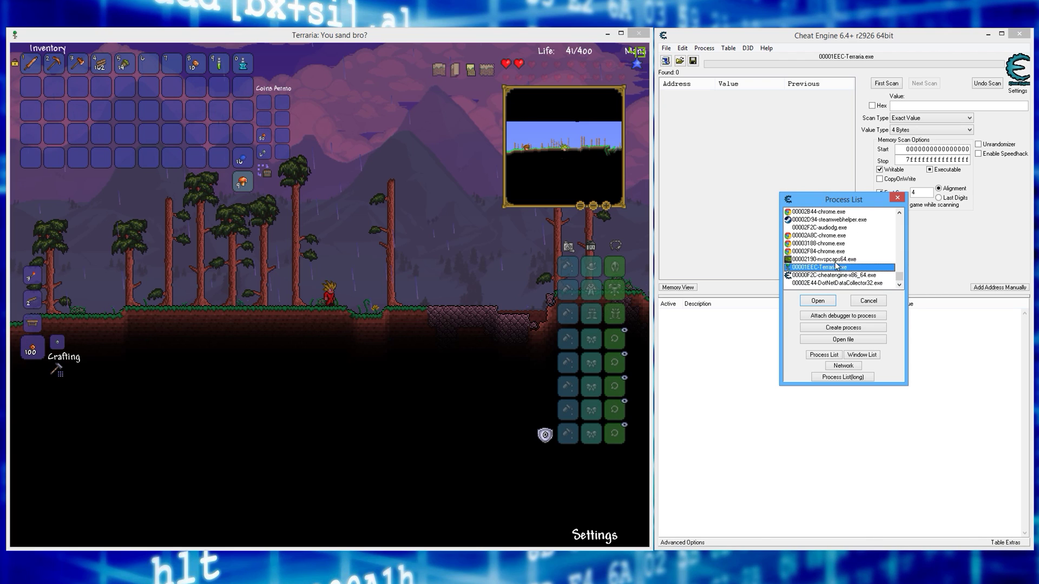
double_click(832, 267)
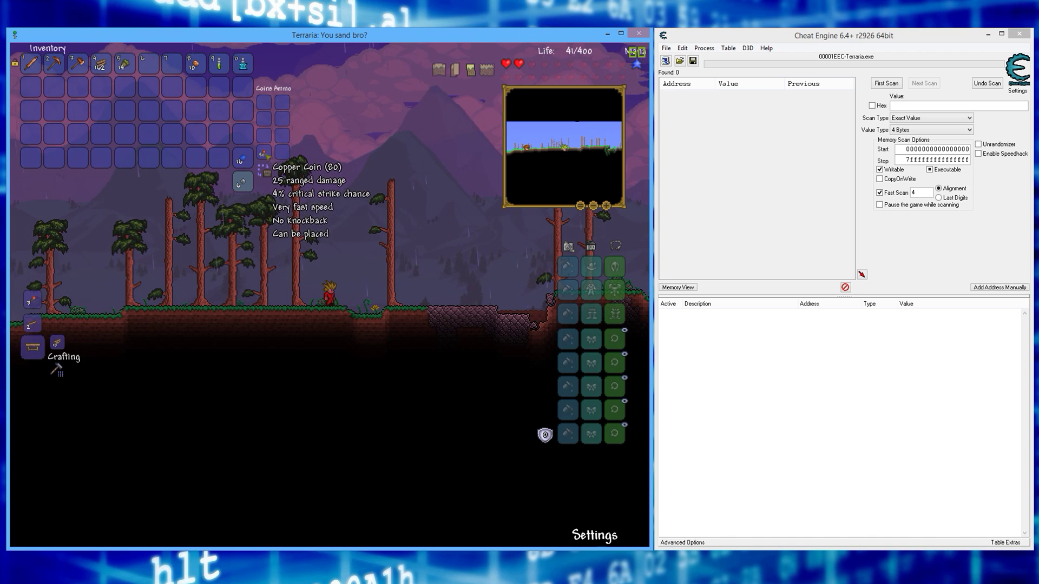
- Place the 80 copper coins in a coin slot and run a First Scan for 80
click(263, 157)
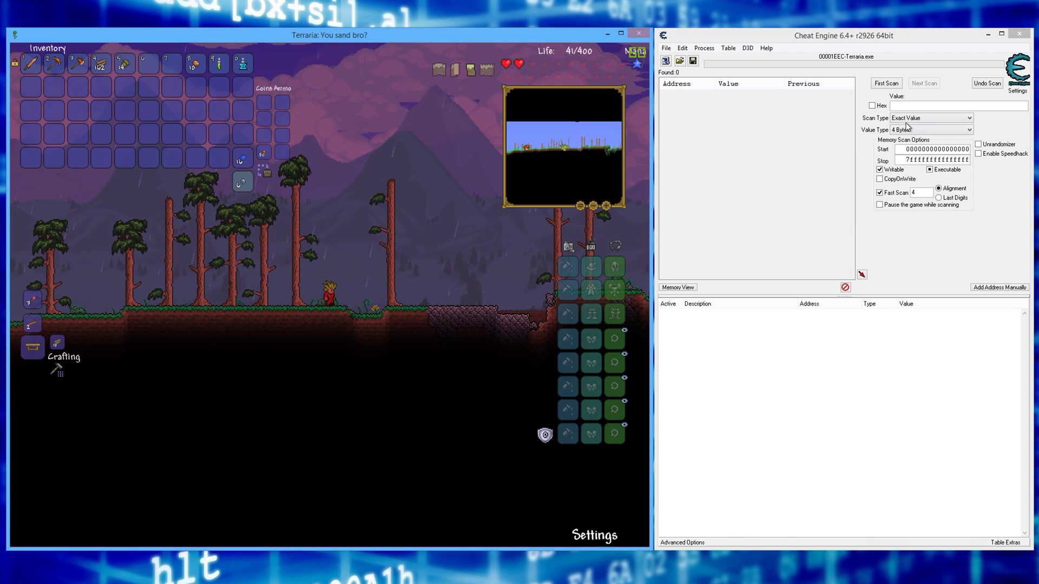
click(906, 104)
text(80)
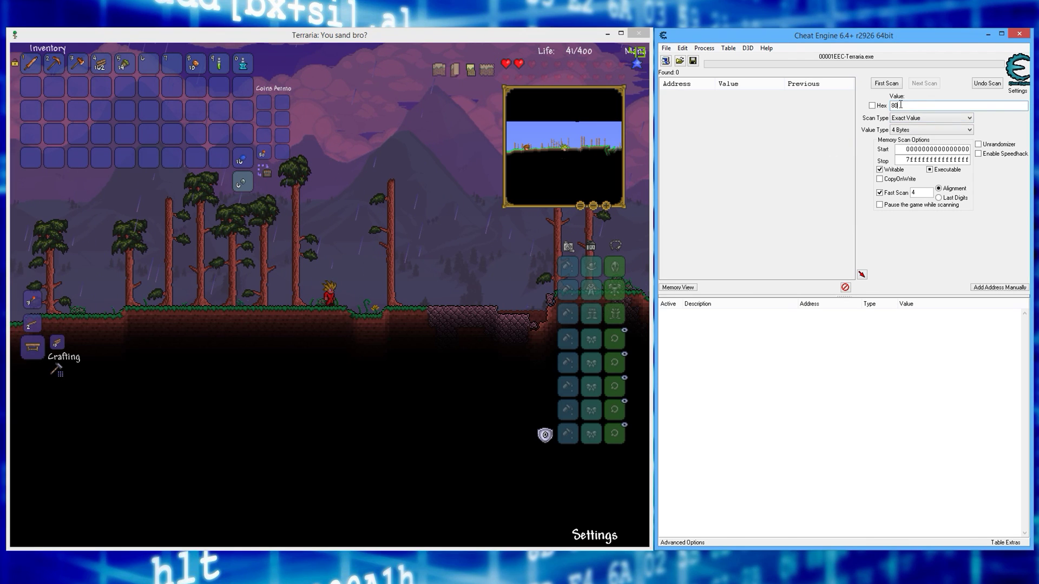
click(887, 85)
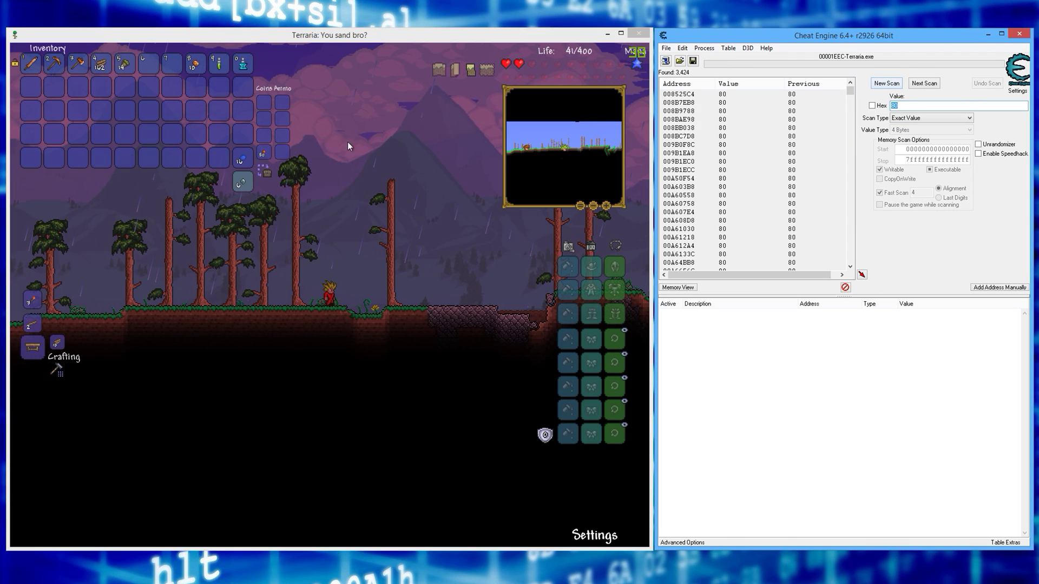
- Spend one copper coin, Next Scan for 79, and add the address for editing
click(265, 155)
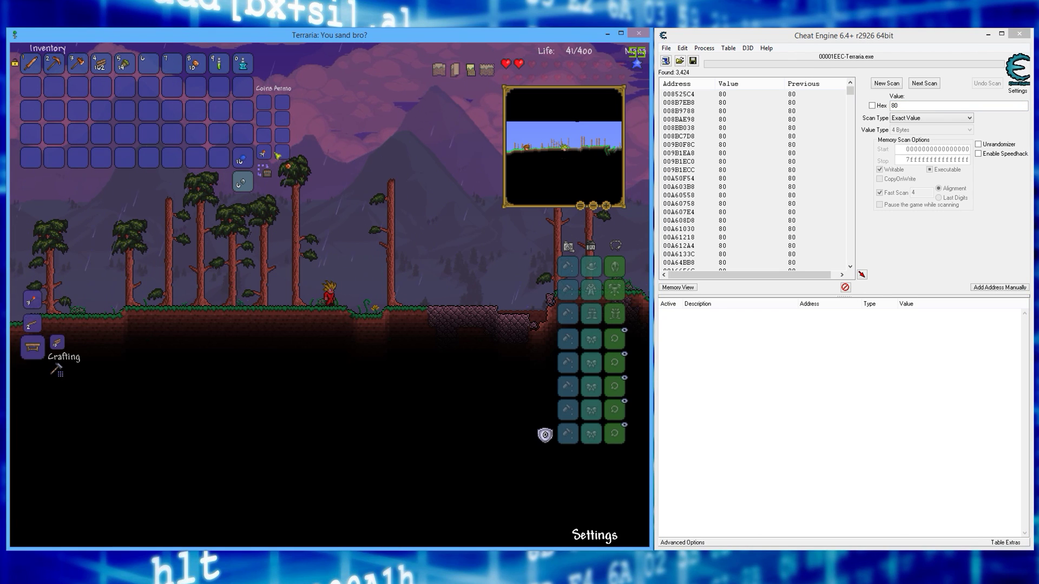
double_click(902, 106)
text(79)
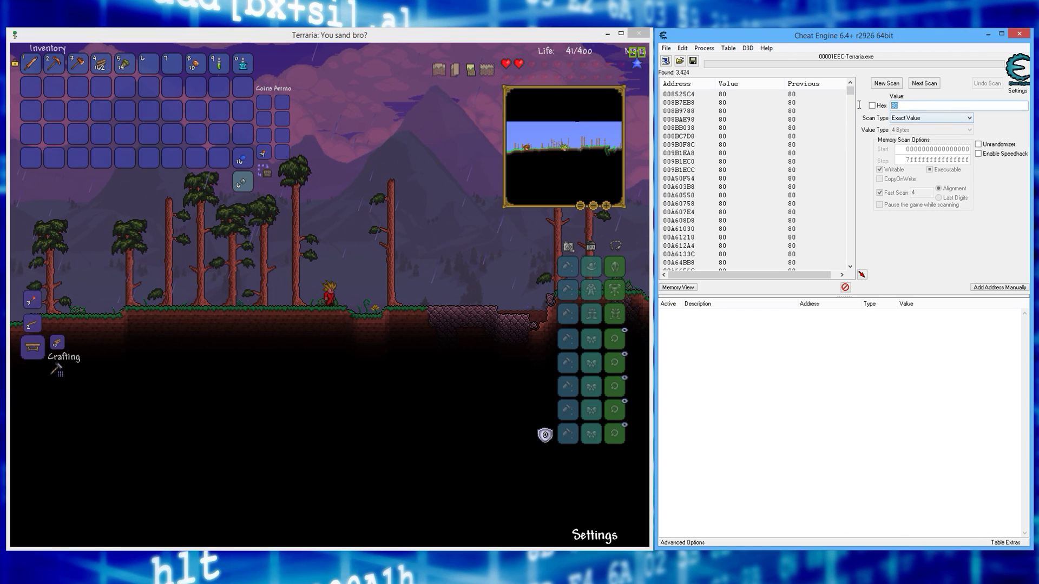
click(925, 83)
double_click(795, 94)
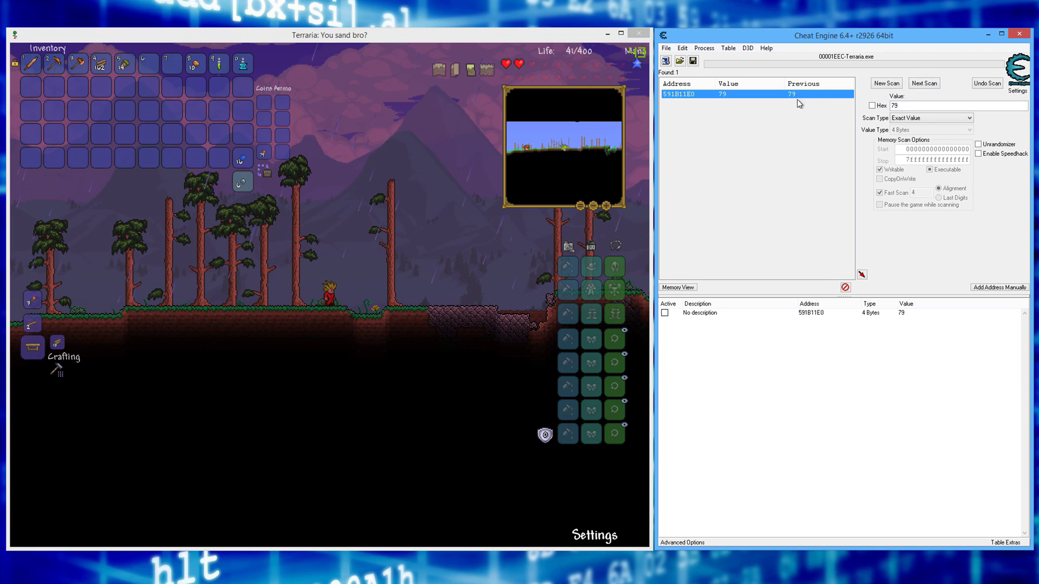
double_click(903, 312)
text(9999)
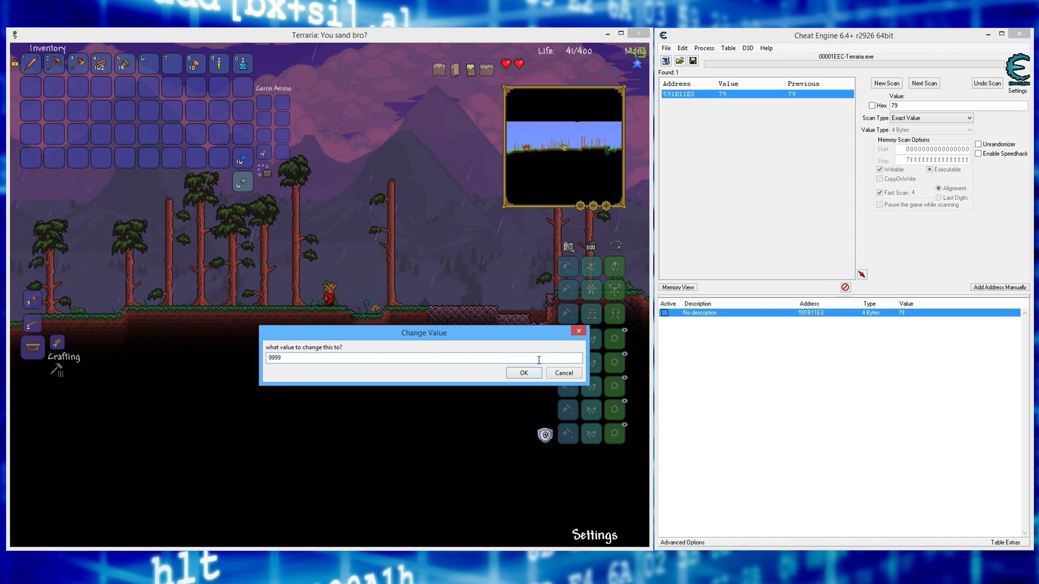
- Set the copper coin value to 9999 and move the stack into the inventory
click(523, 373)
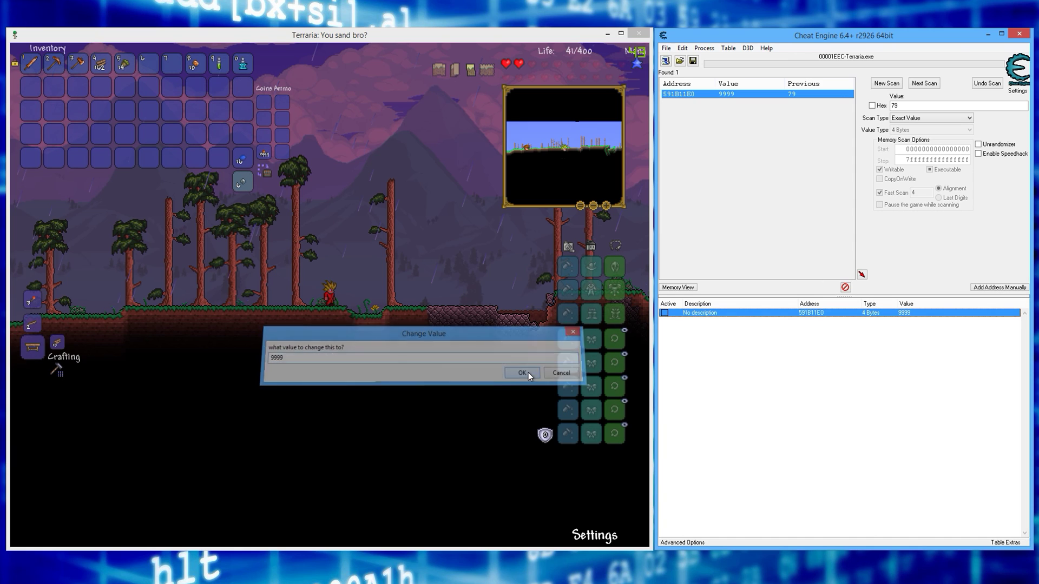
click(264, 157)
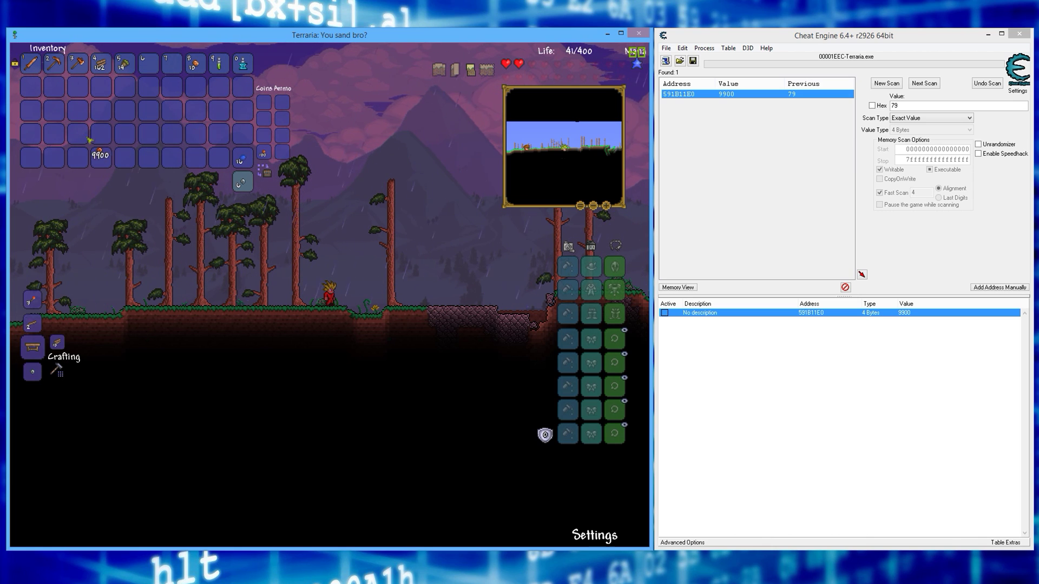
click(31, 135)
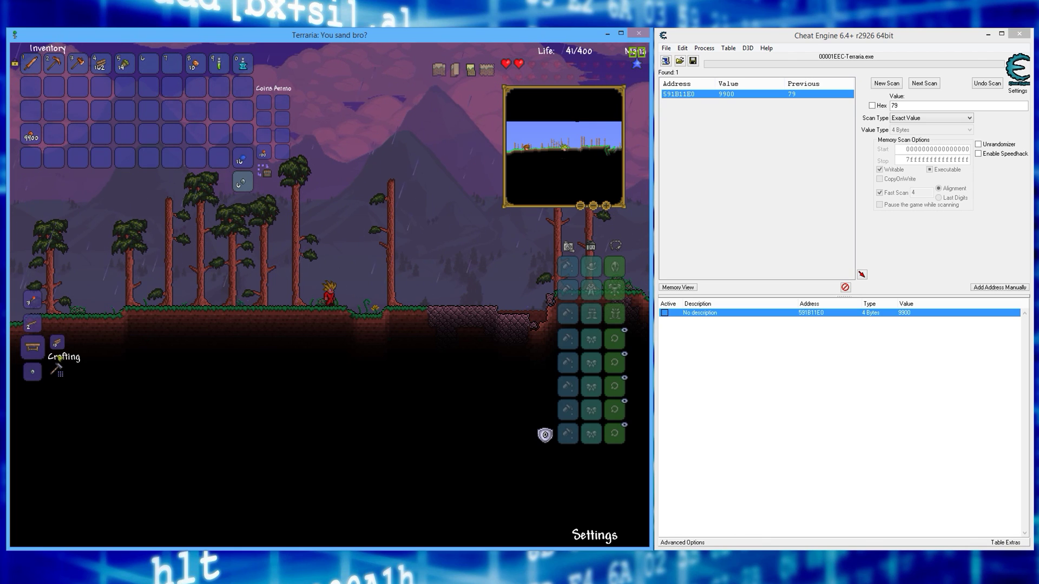
scroll(58, 369, down, 1)
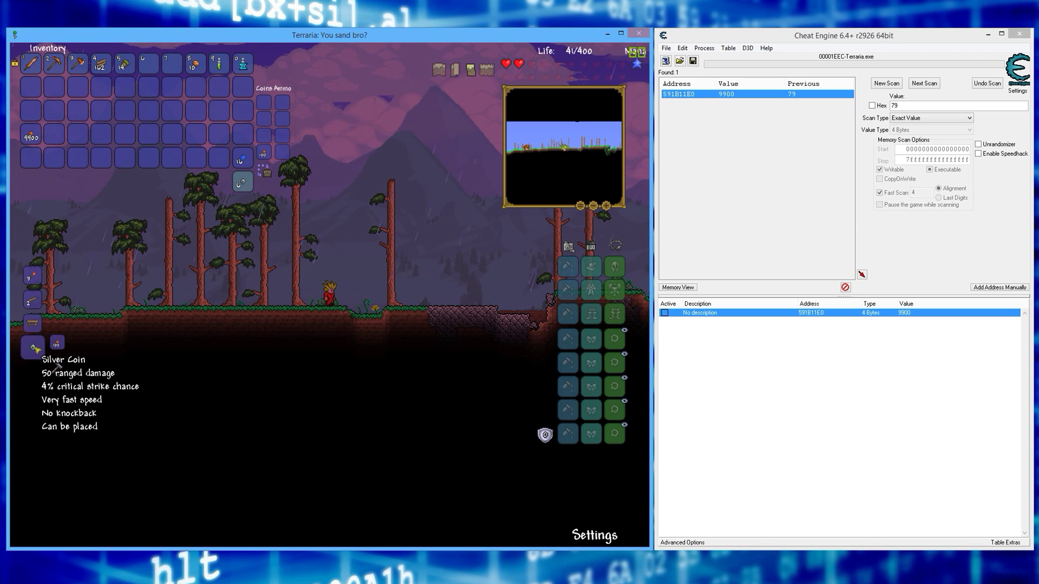
- Craft 35 silver coins from copper and move 100 copper coins into the inventory
click(34, 347)
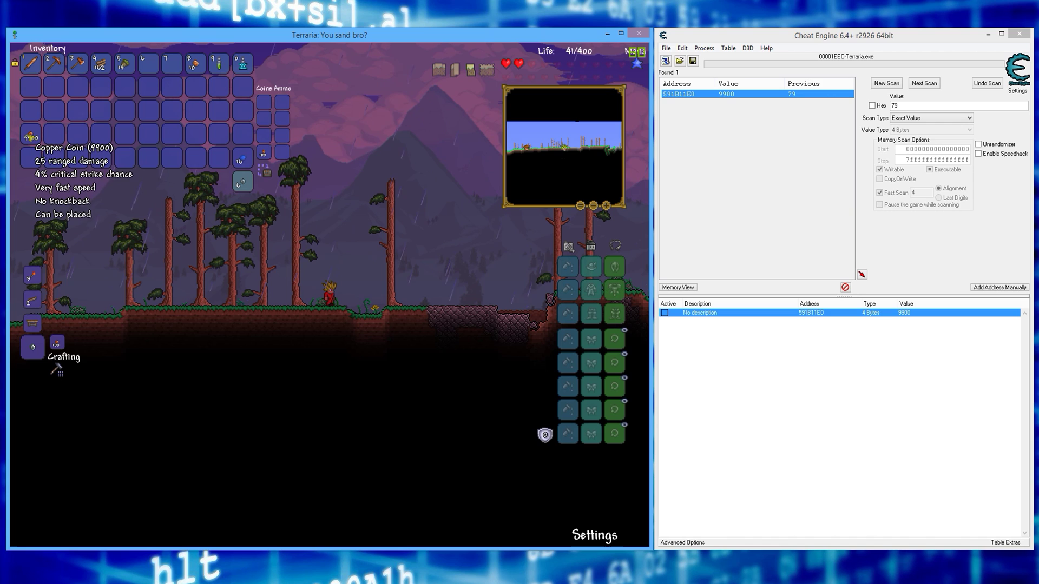
click(34, 348)
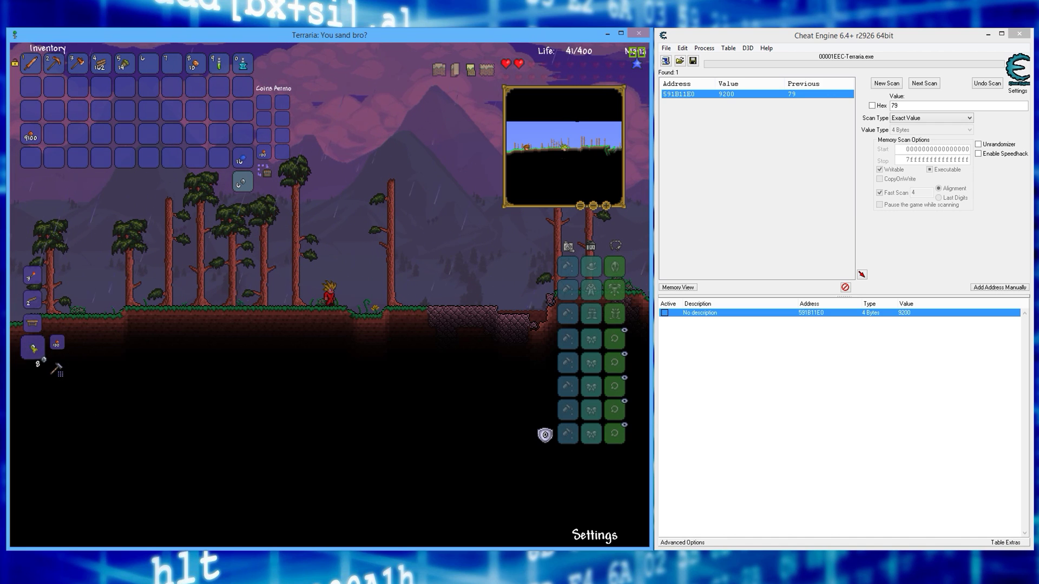
click(34, 347)
click(264, 138)
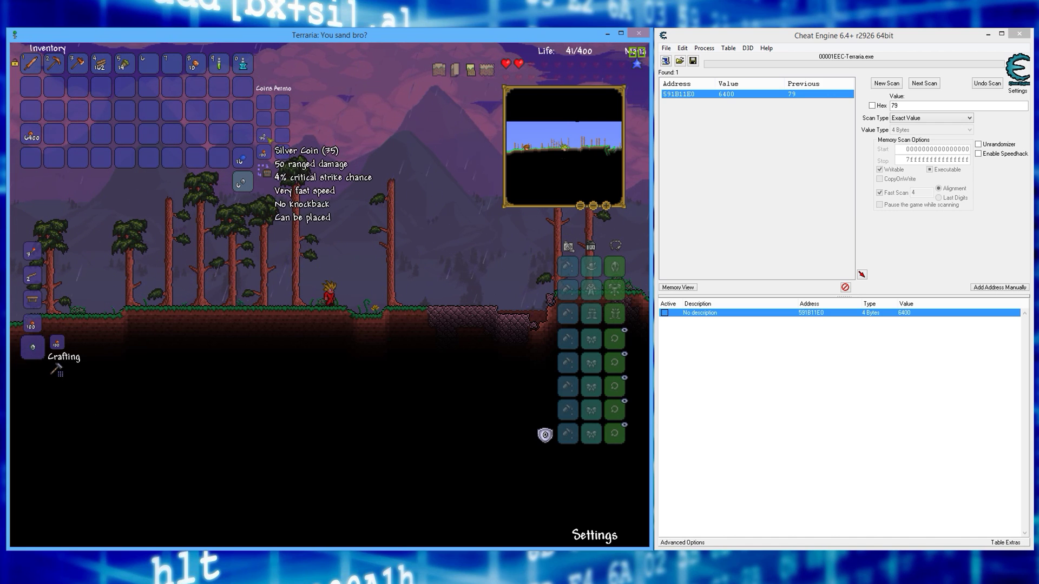
click(264, 151)
click(32, 158)
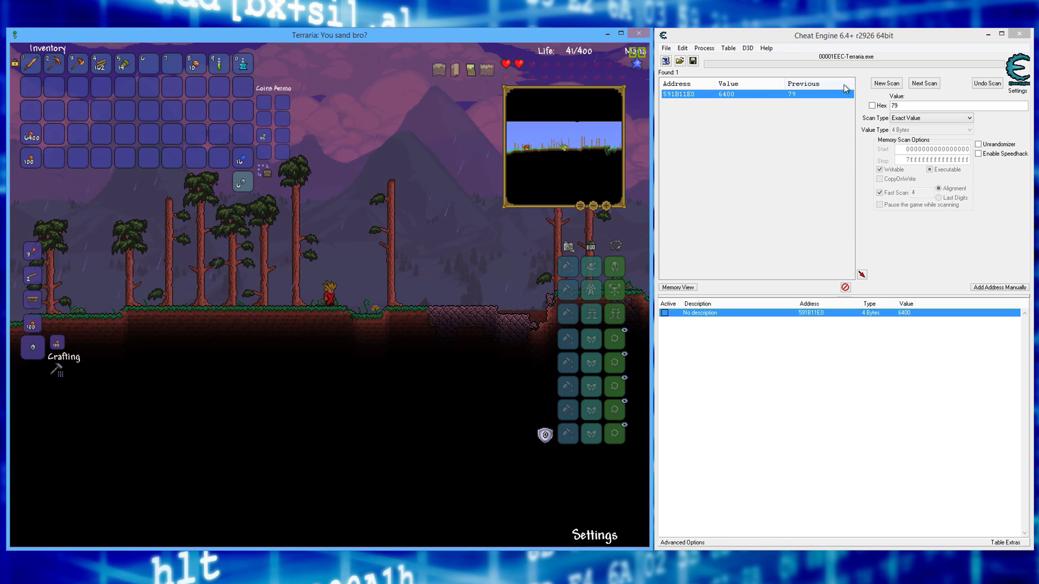
- Find the silver coin address by scanning for 35, then 34, and add it to the table
click(886, 82)
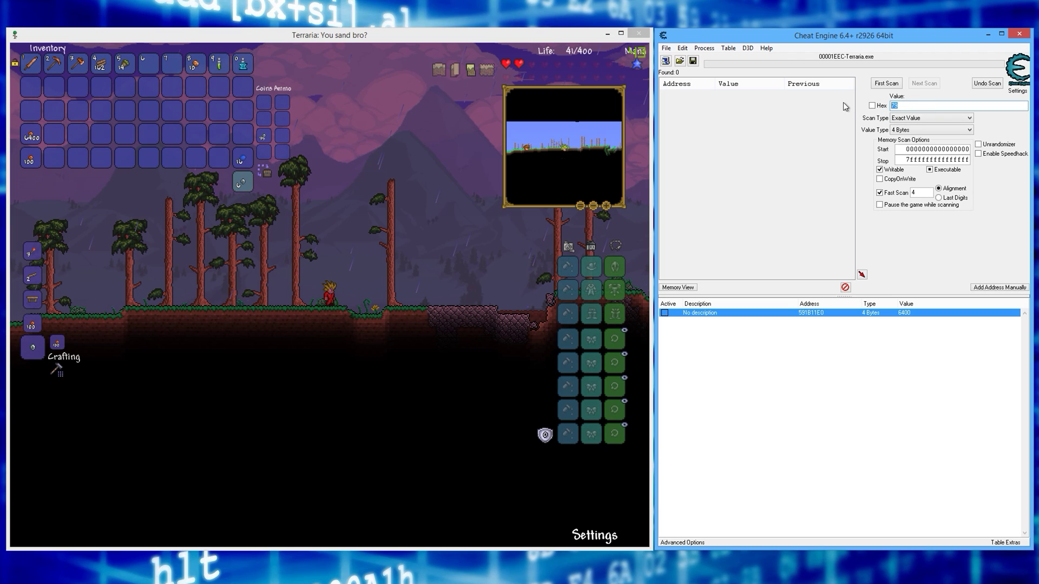
text(35)
click(886, 84)
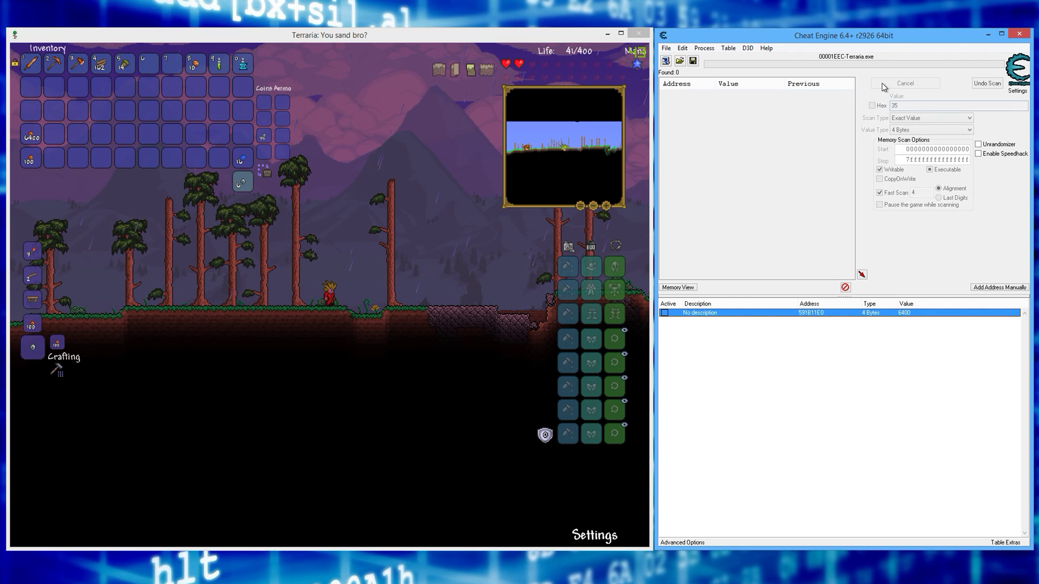
click(322, 118)
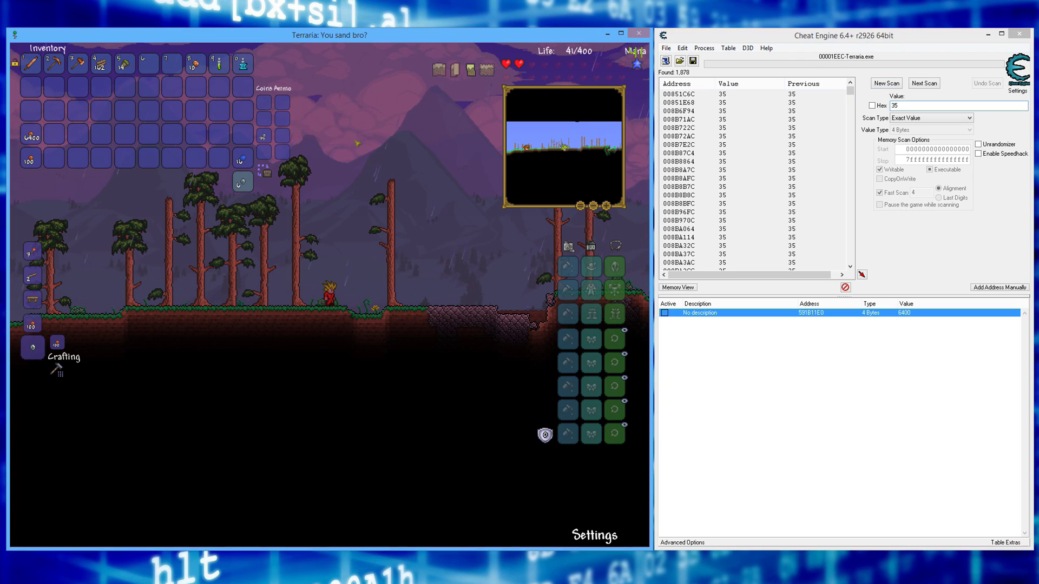
double_click(897, 106)
text(34)
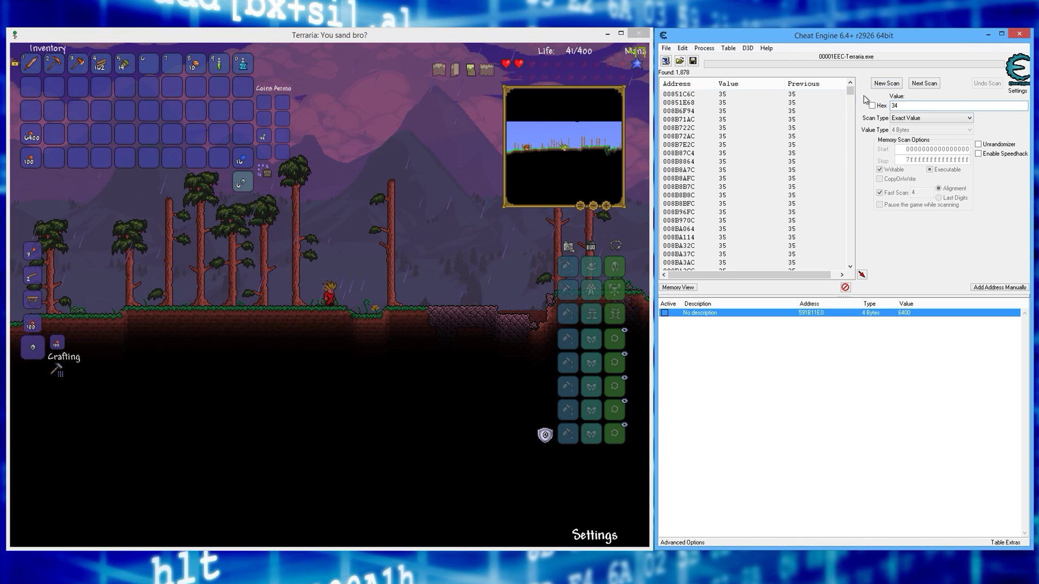
click(931, 86)
double_click(792, 94)
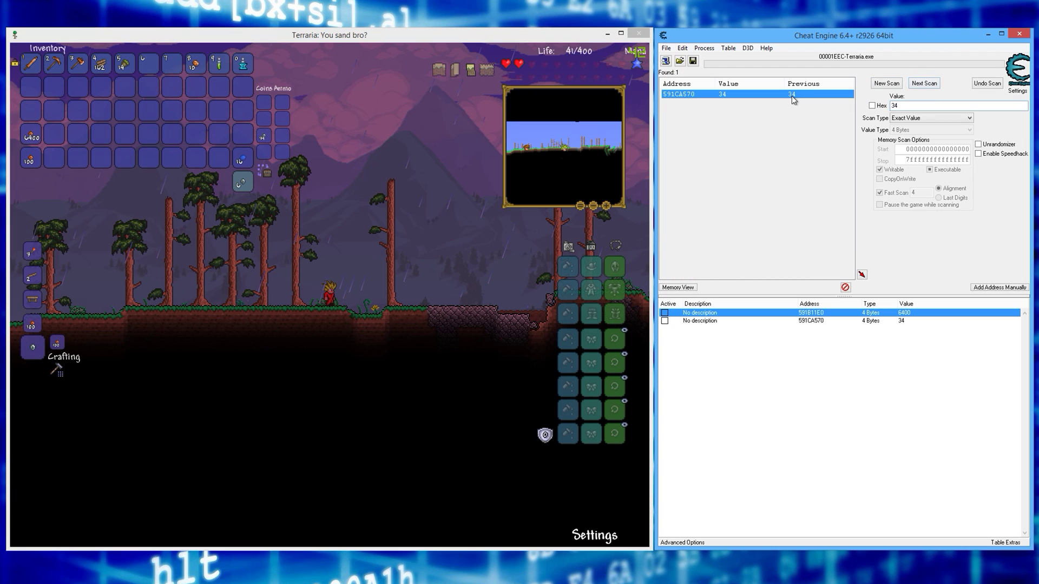
- Change the silver coin value to 999 and move 900 silver coins into the inventory
double_click(902, 322)
text(999)
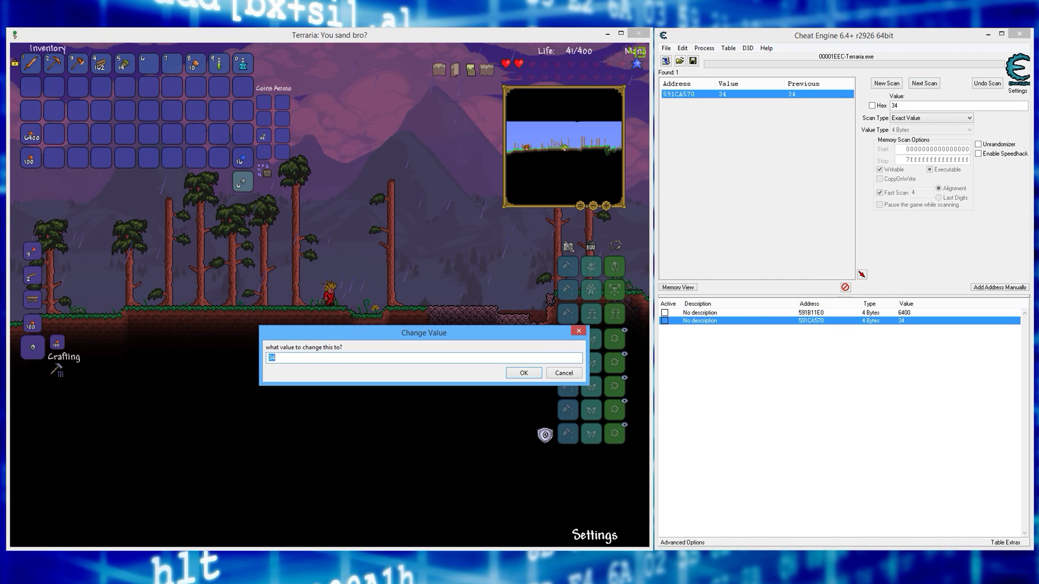
click(524, 373)
click(263, 135)
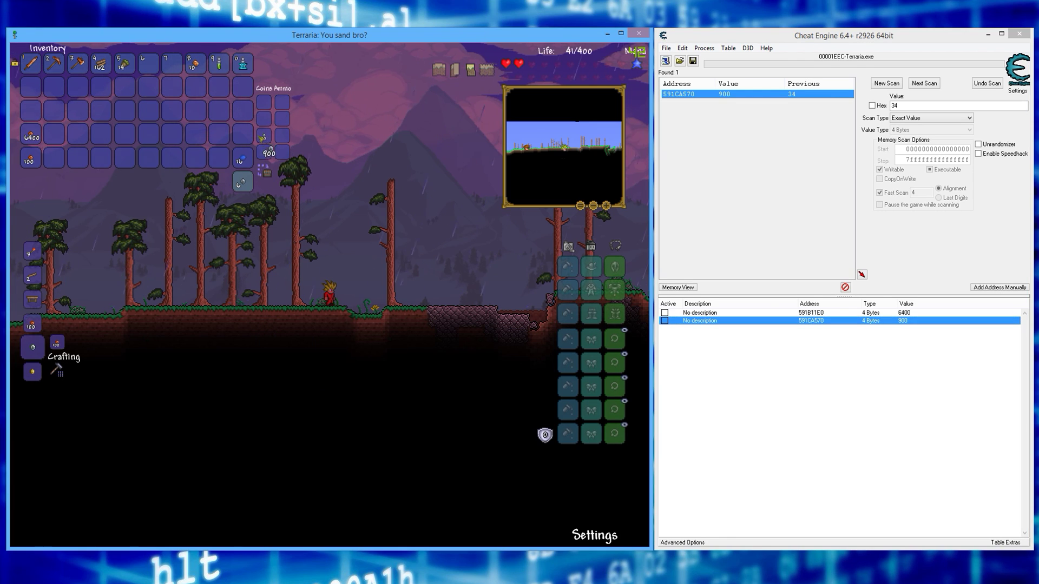
click(54, 137)
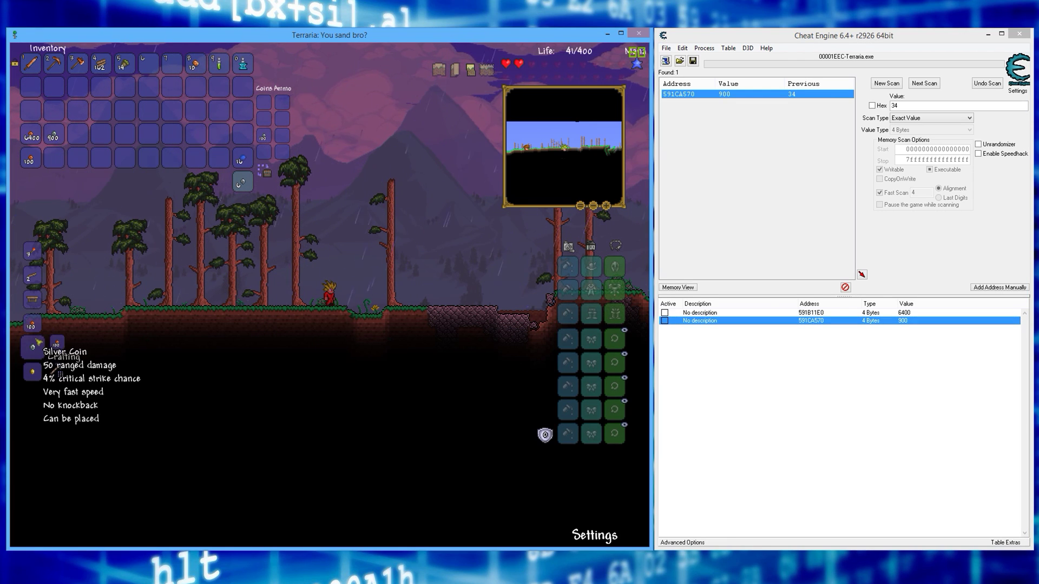
scroll(58, 370, down, 1)
- Craft gold coins, place the 10-gold stack in a slot, and run a fresh scan for 10
click(34, 347)
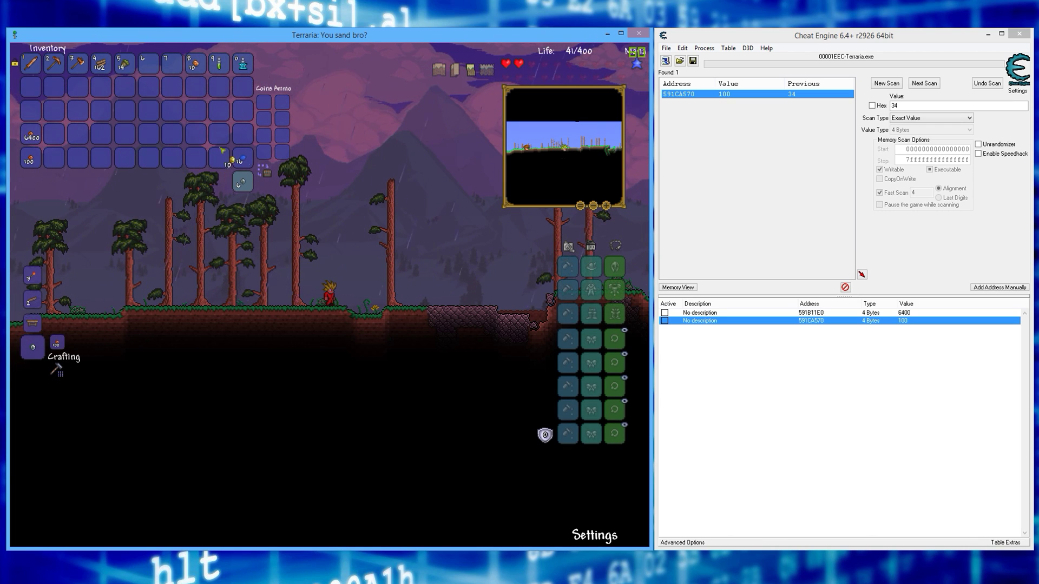
click(263, 136)
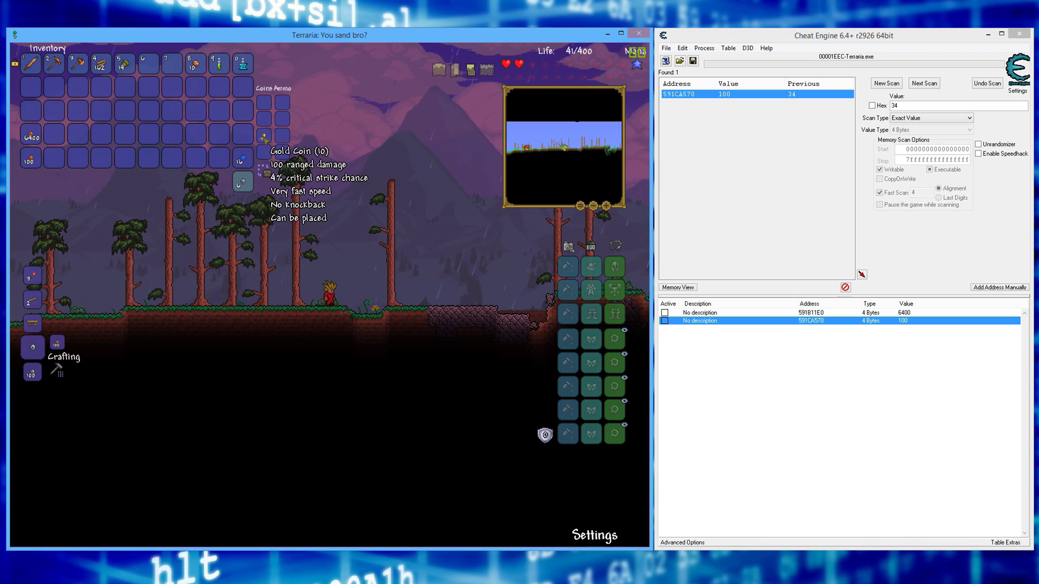
click(889, 85)
text(10)
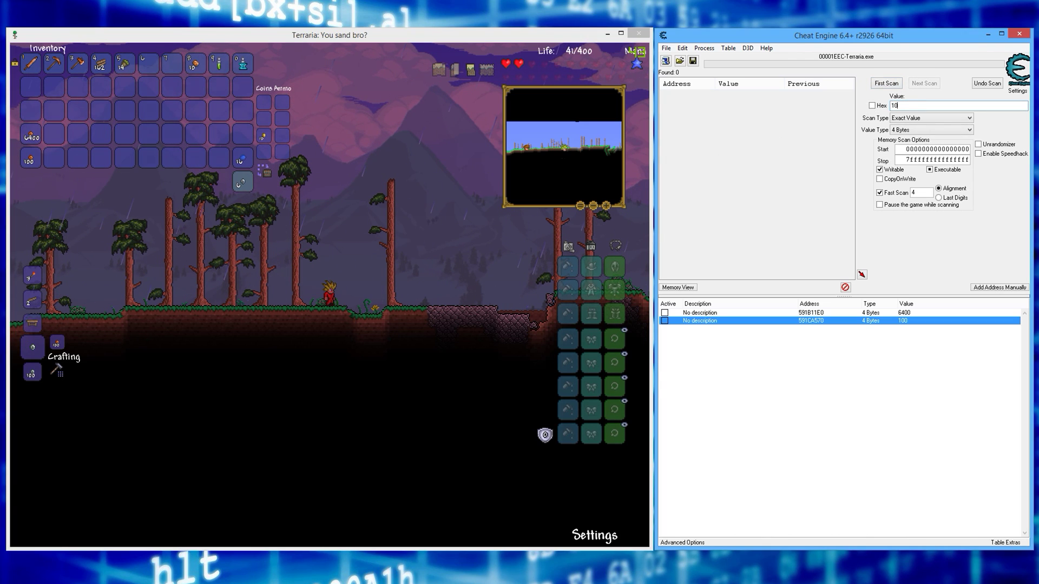
click(886, 83)
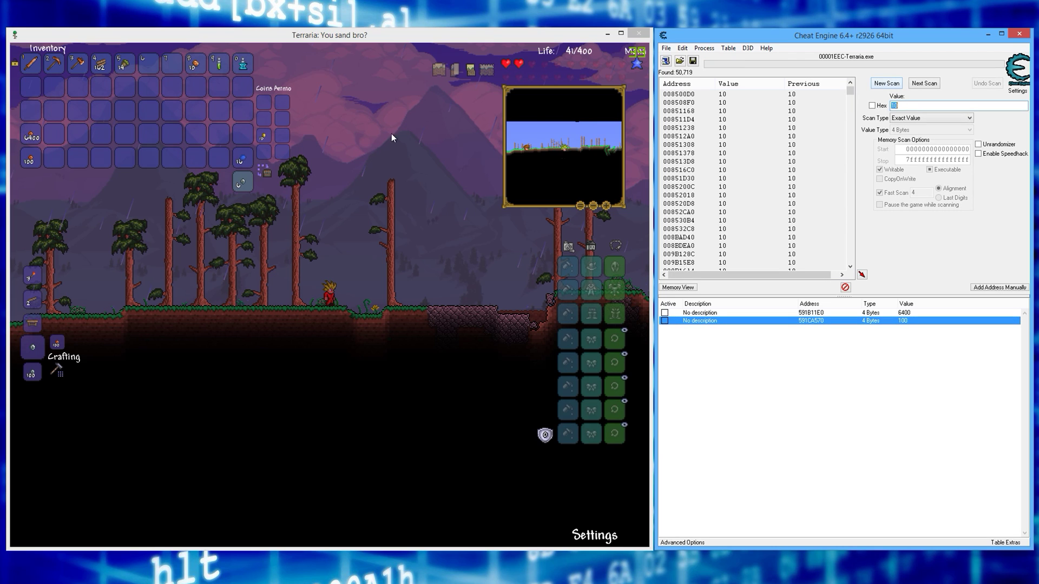
- Remove gold coins one at a time, narrowing the scan to 9 and then 8
right_click(267, 137)
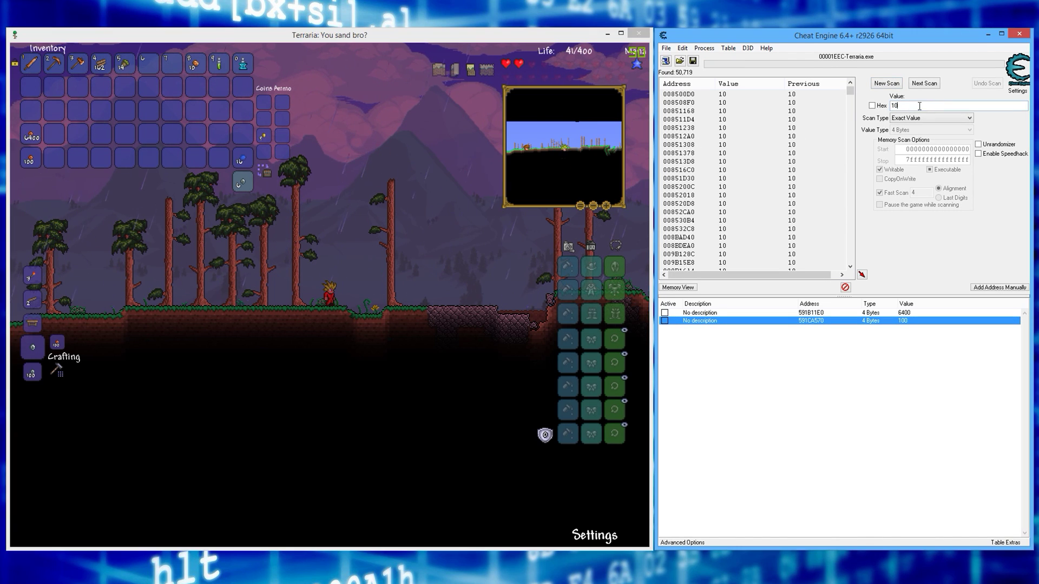
click(924, 83)
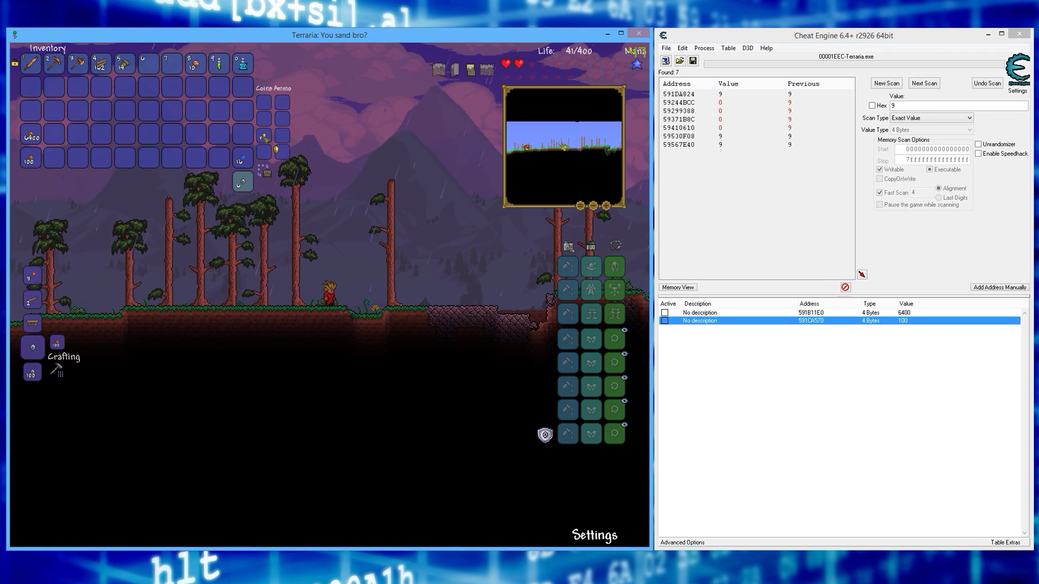
right_click(266, 137)
double_click(921, 104)
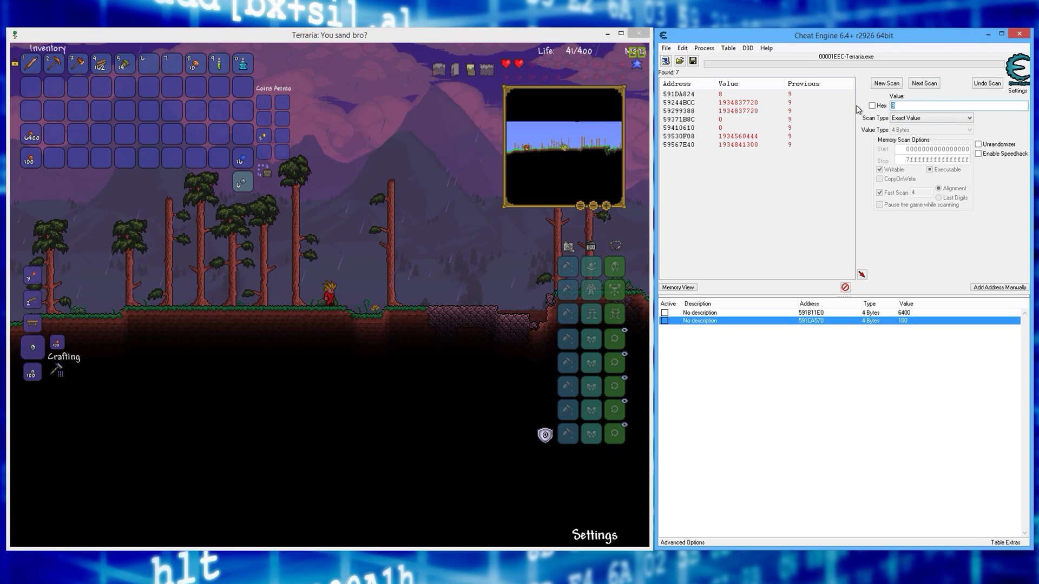
text(8)
click(923, 84)
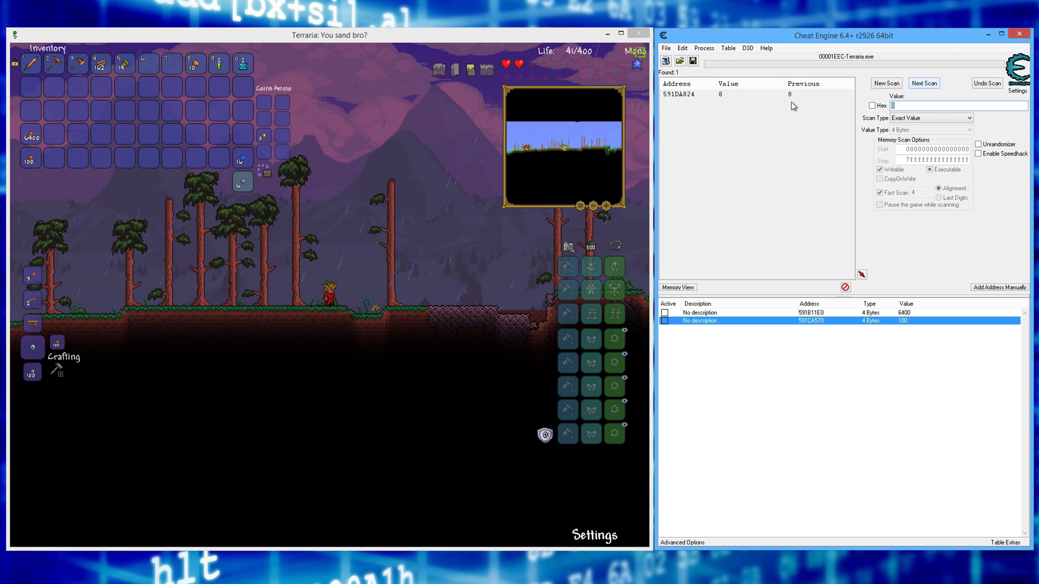
- Add the lone gold-coin address to the table, check it in-game, then reset the scan
double_click(799, 94)
click(903, 329)
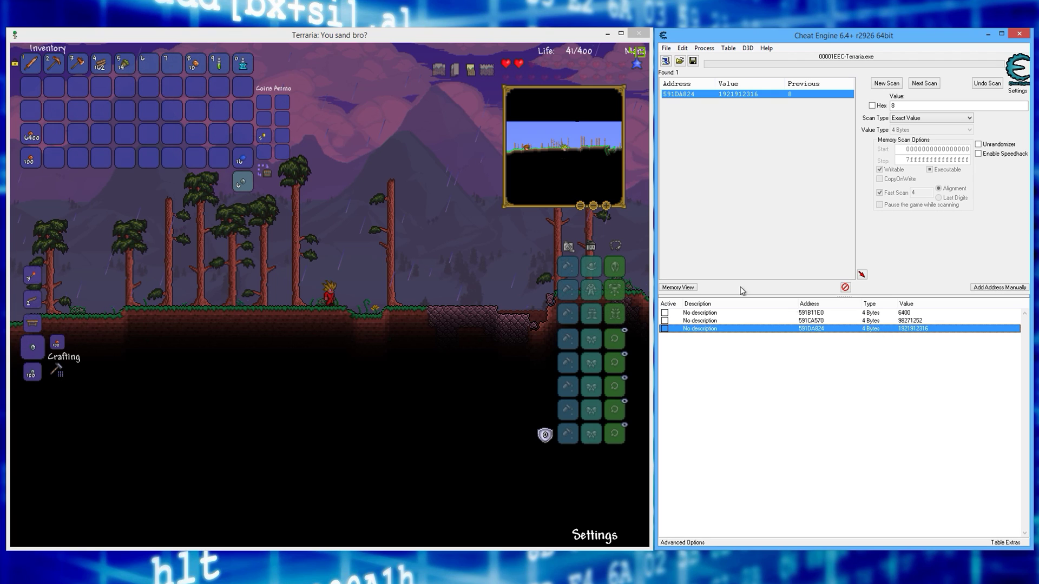
click(449, 229)
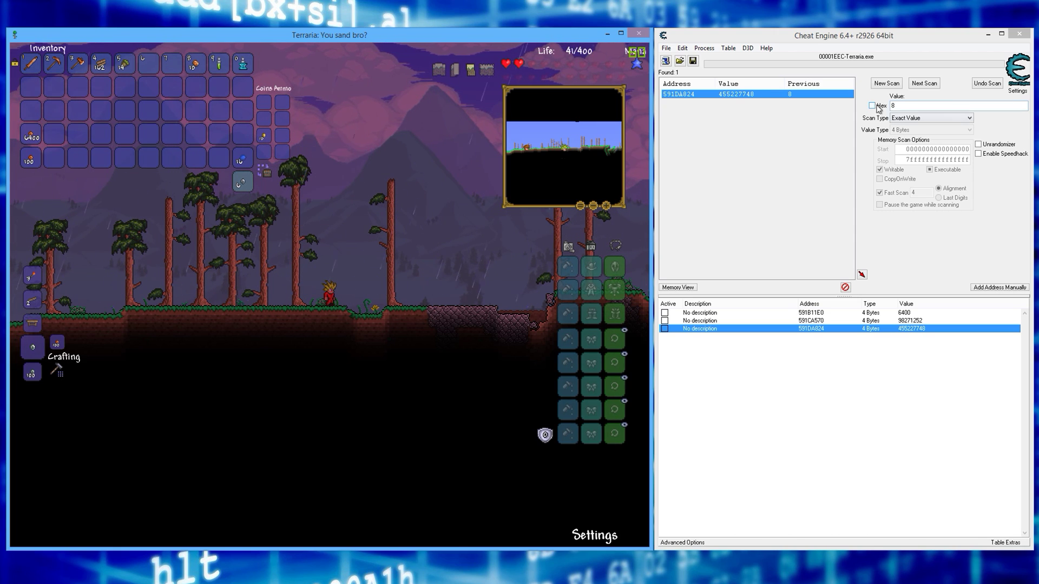
click(887, 83)
text(10)
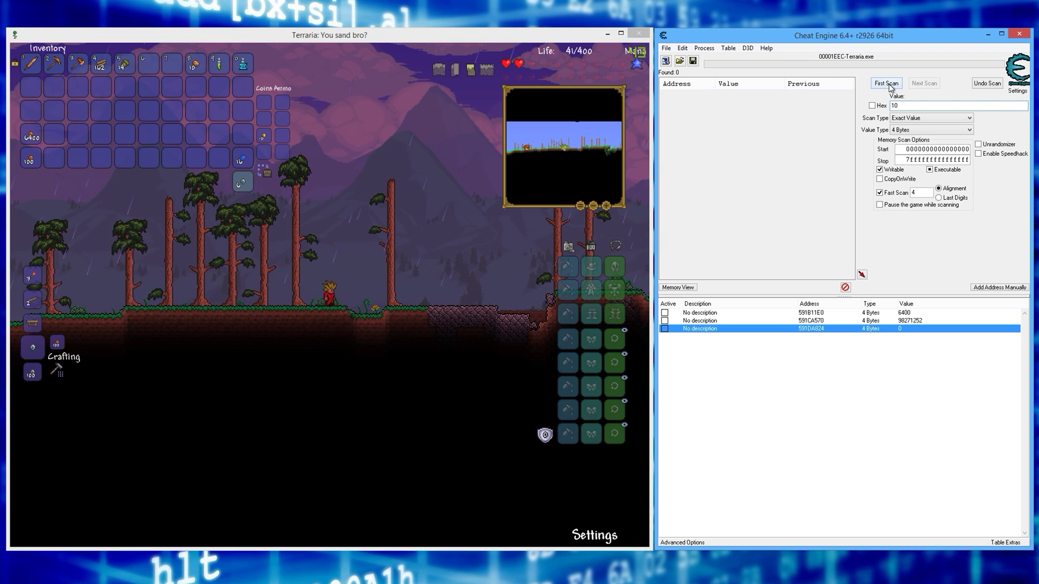
- Rescan the gold coin count for 10, 9 and 8 to isolate a new address
click(886, 83)
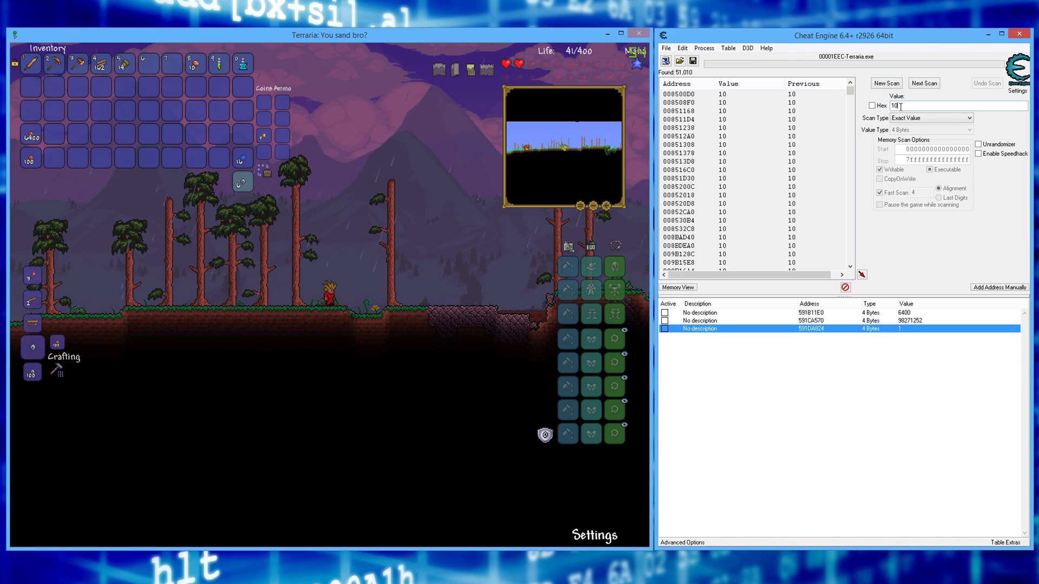
click(924, 83)
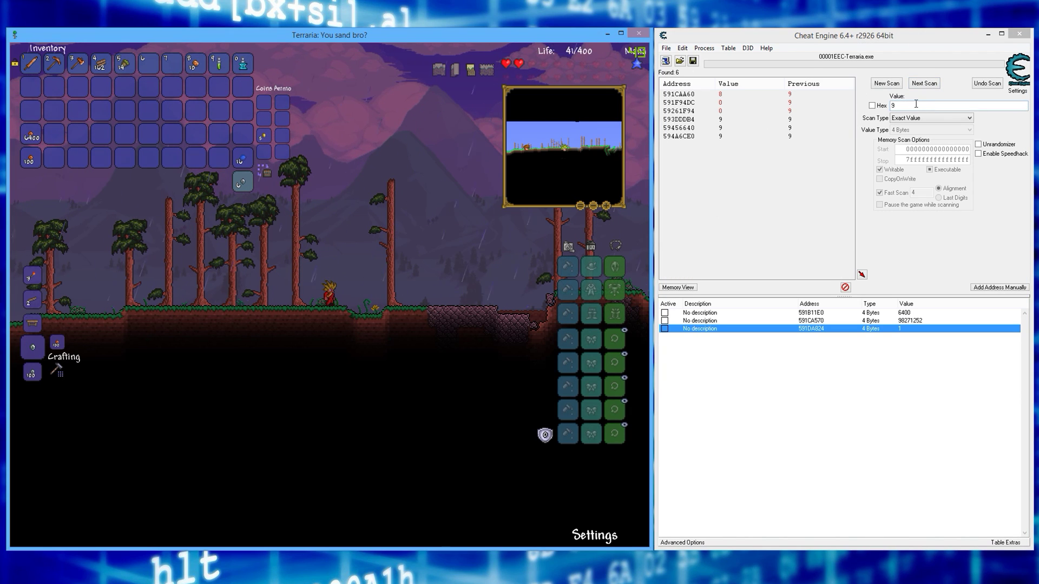
key(BackSpace)
text(8)
click(925, 82)
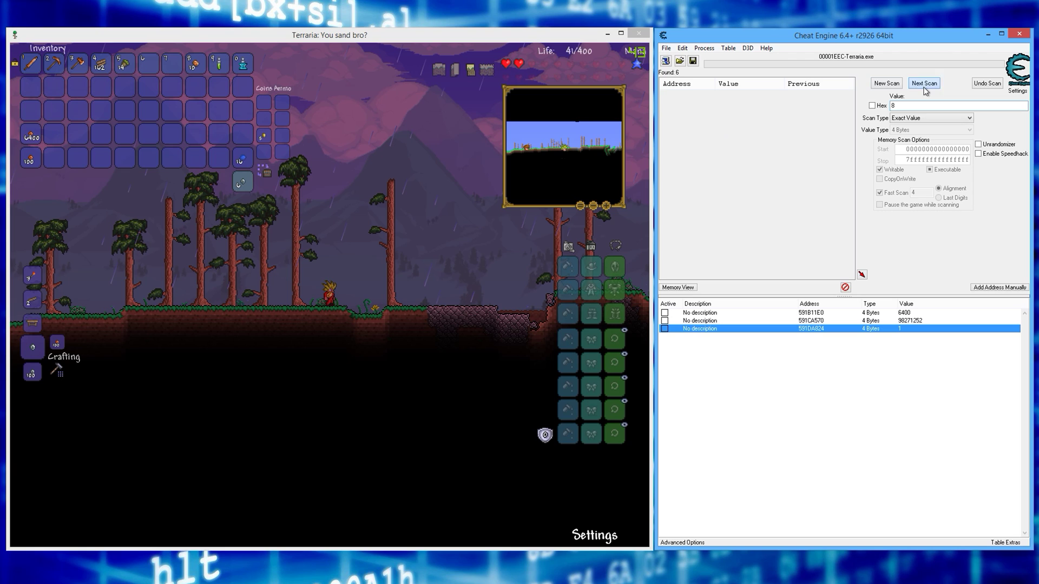
- Add the gold coin address to the table and set its value to 9999
double_click(796, 95)
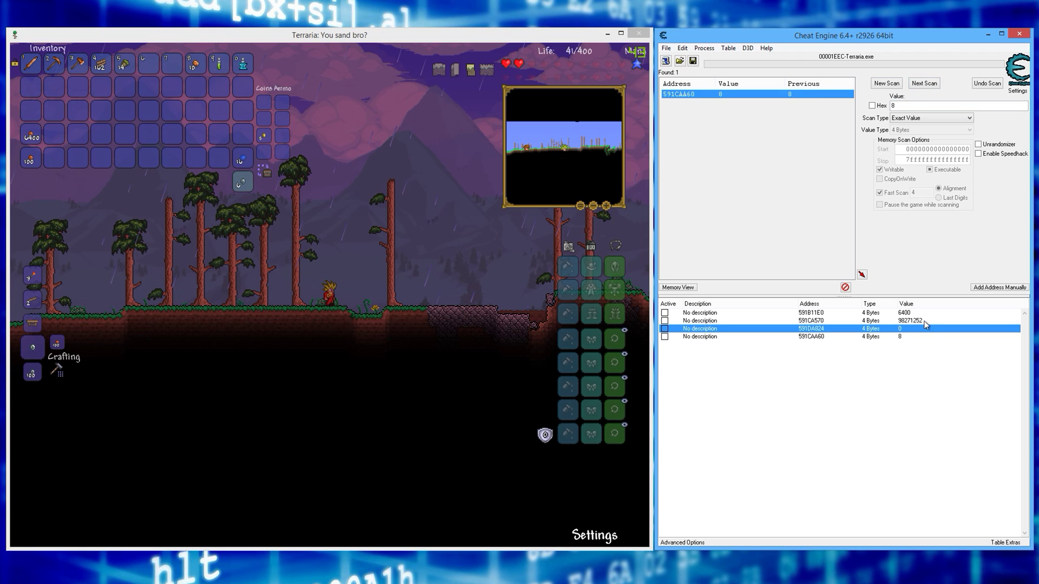
double_click(902, 337)
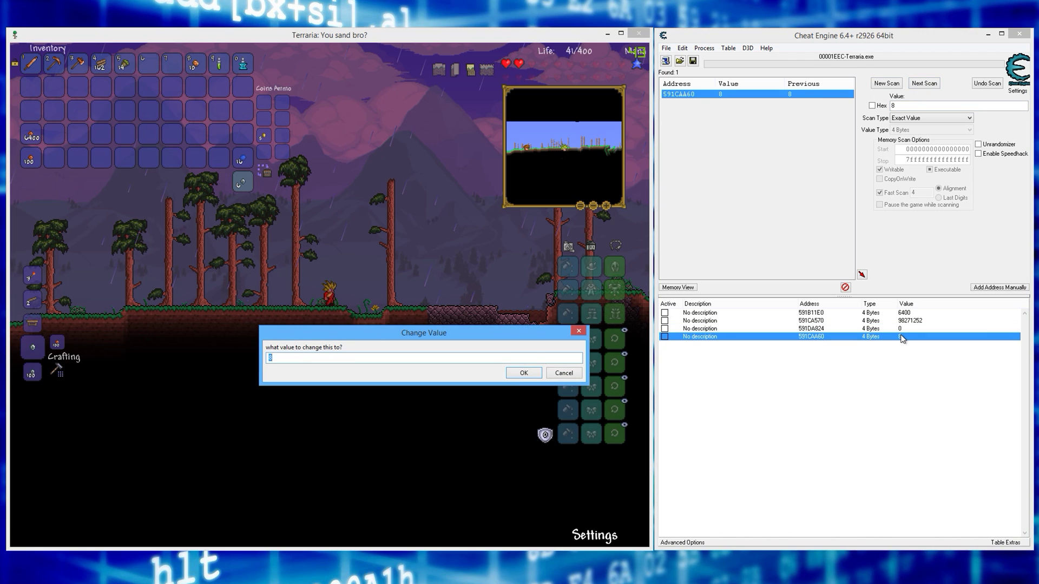
text(9999)
click(524, 372)
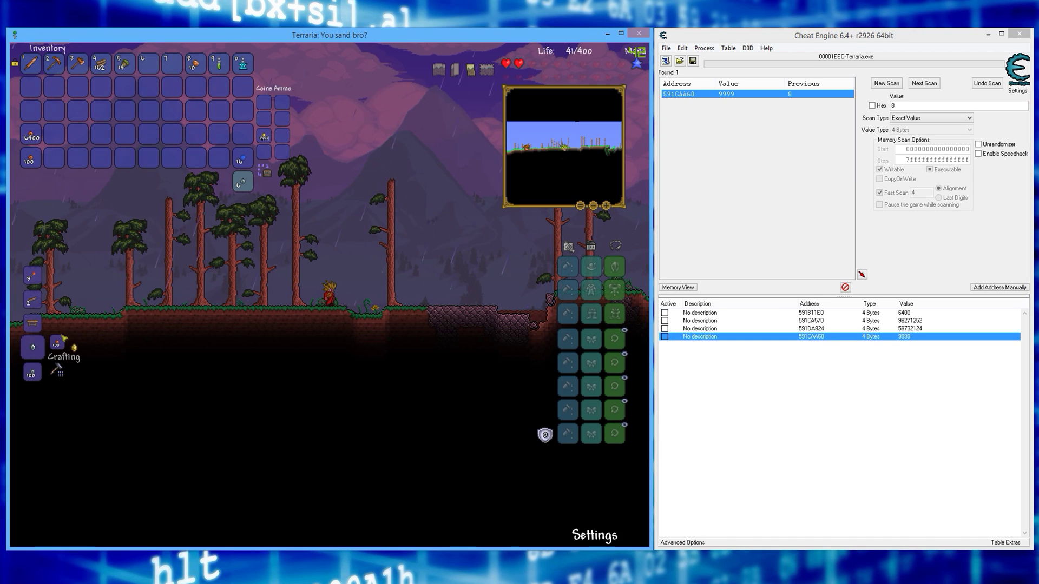
scroll(57, 366, down, 3)
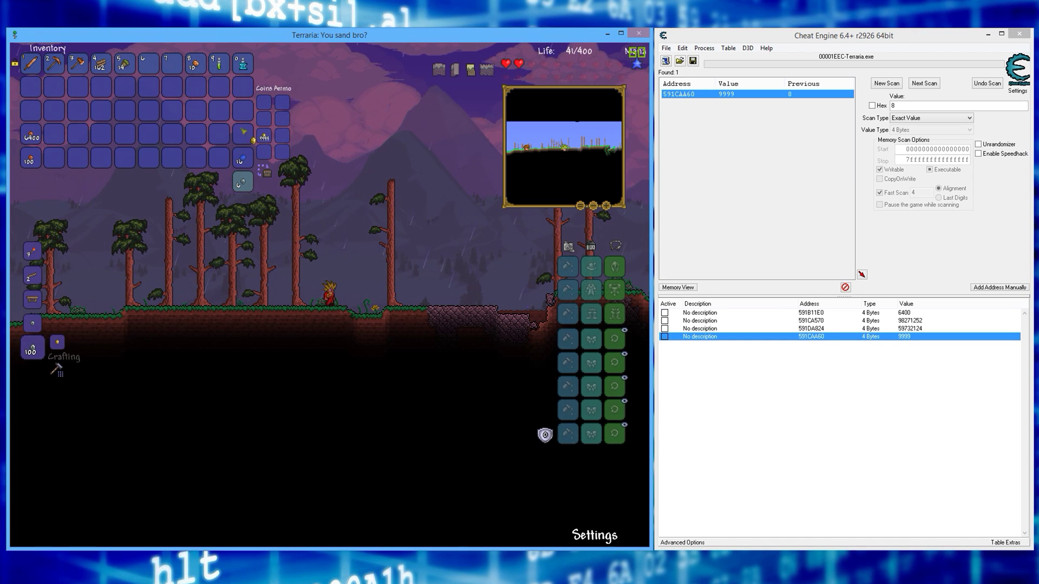
- Craft 100 platinum coins from the 9900 gold coins and move them up the inventory
click(57, 367)
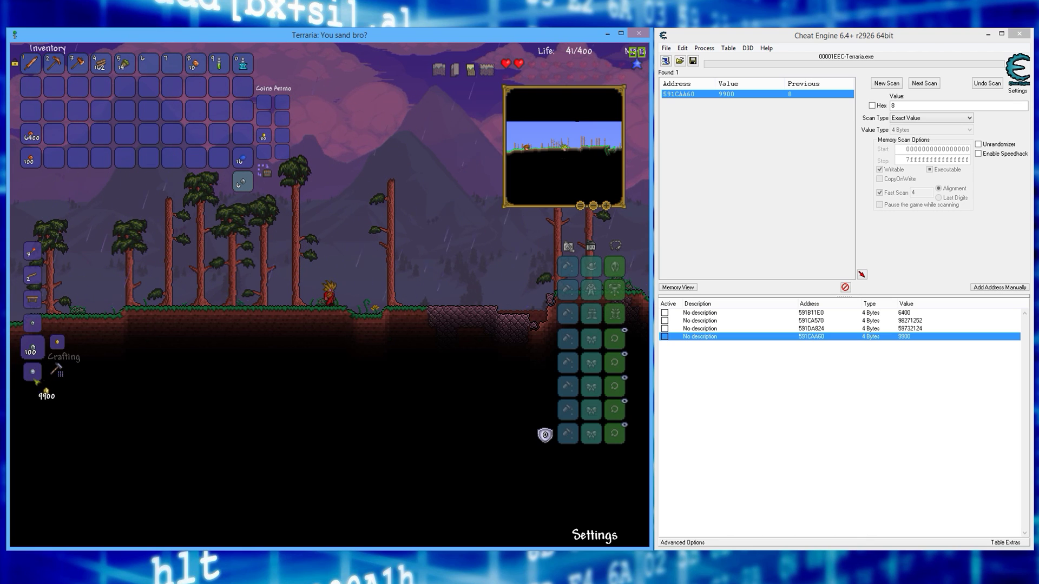
click(54, 137)
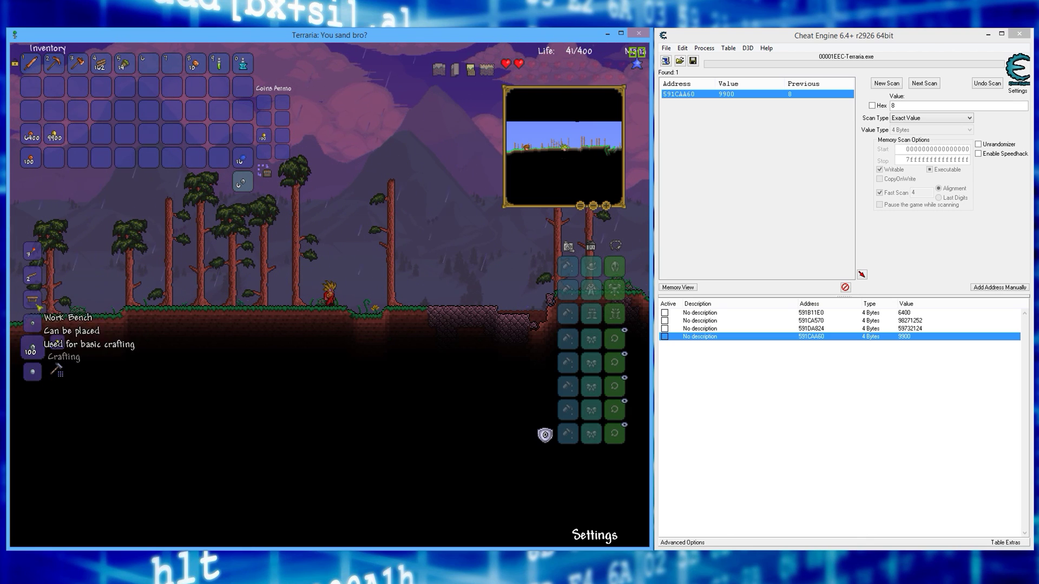
scroll(59, 365, down, 2)
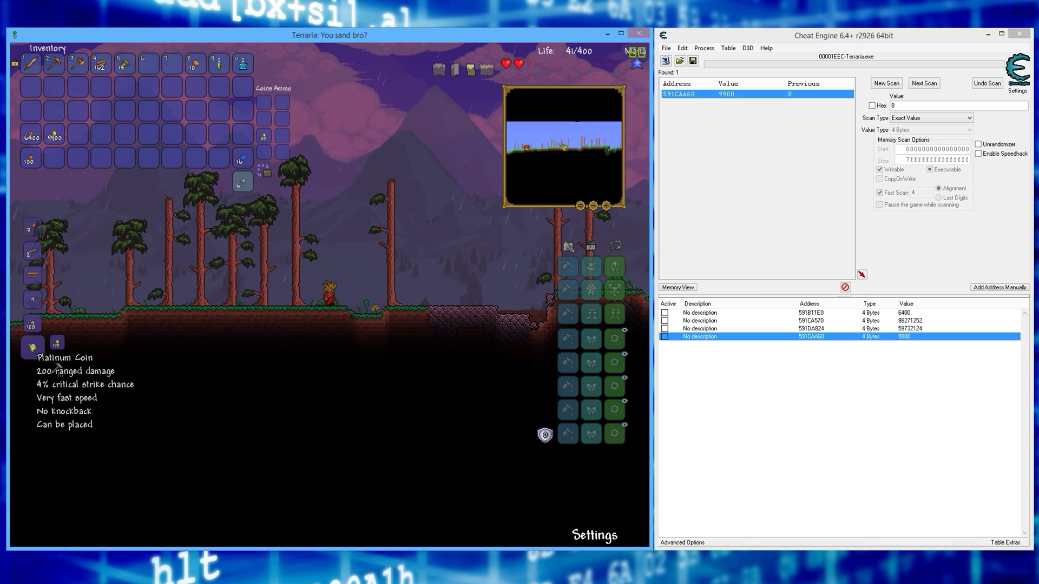
click(57, 366)
right_click(57, 368)
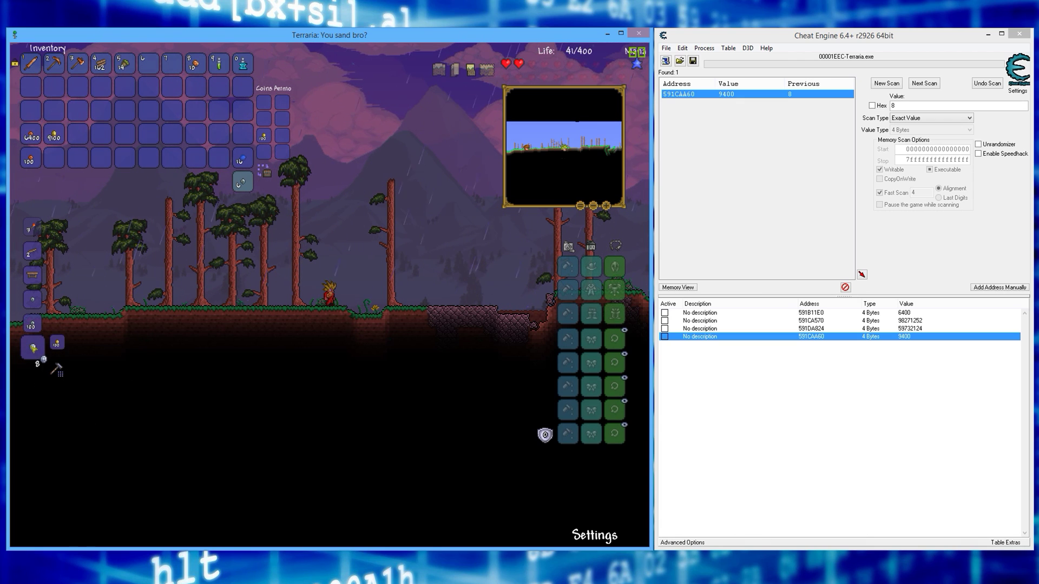
right_click(58, 368)
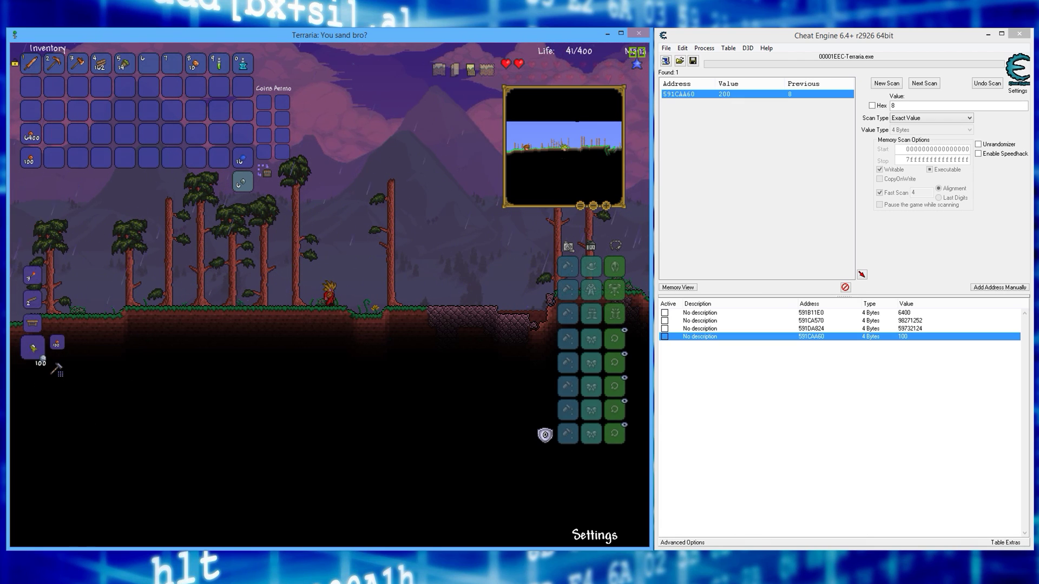
click(242, 135)
click(242, 114)
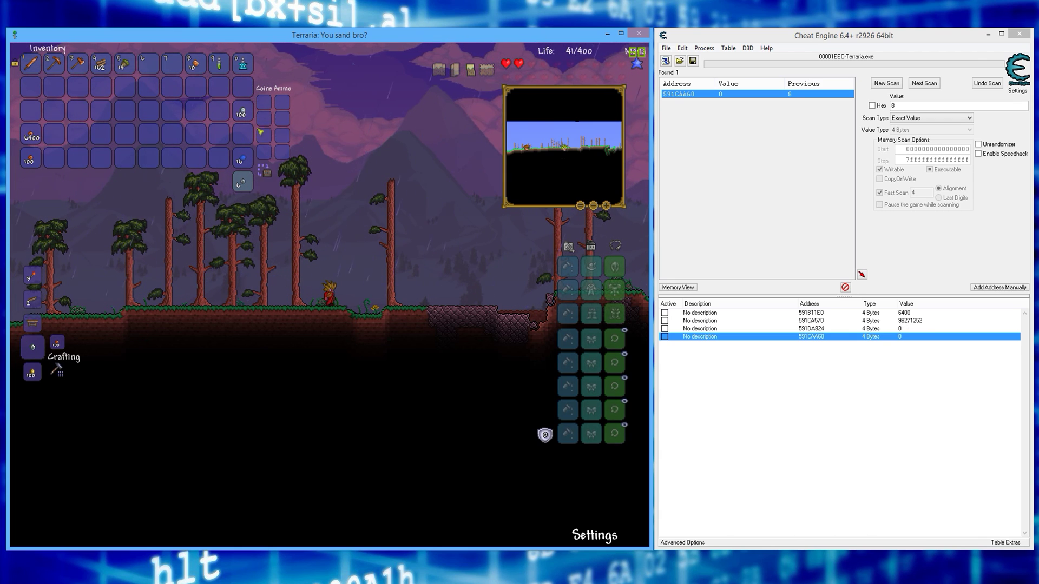
- Move the 100 platinum coins into the first inventory column
click(242, 114)
click(30, 114)
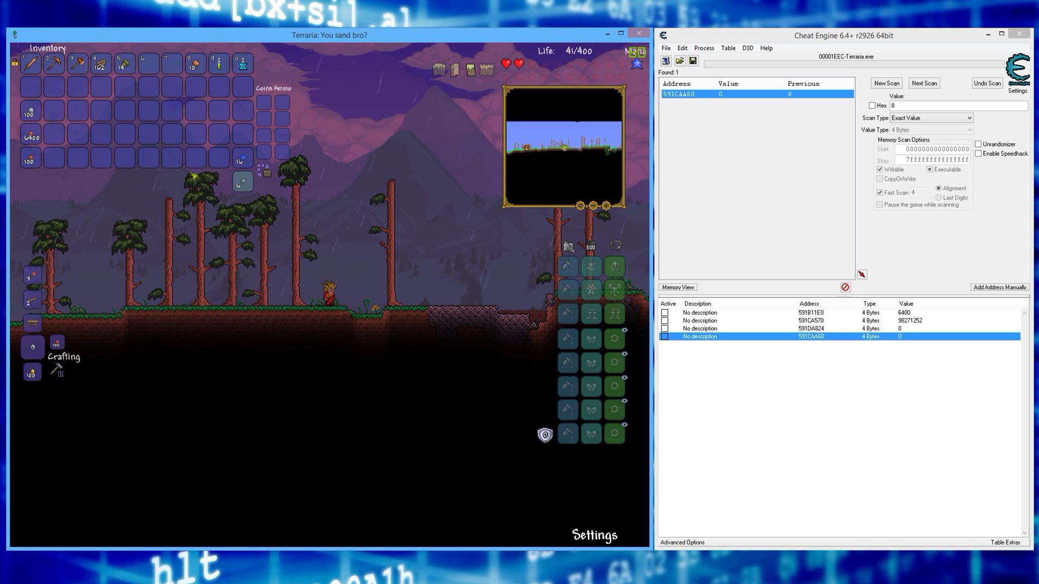